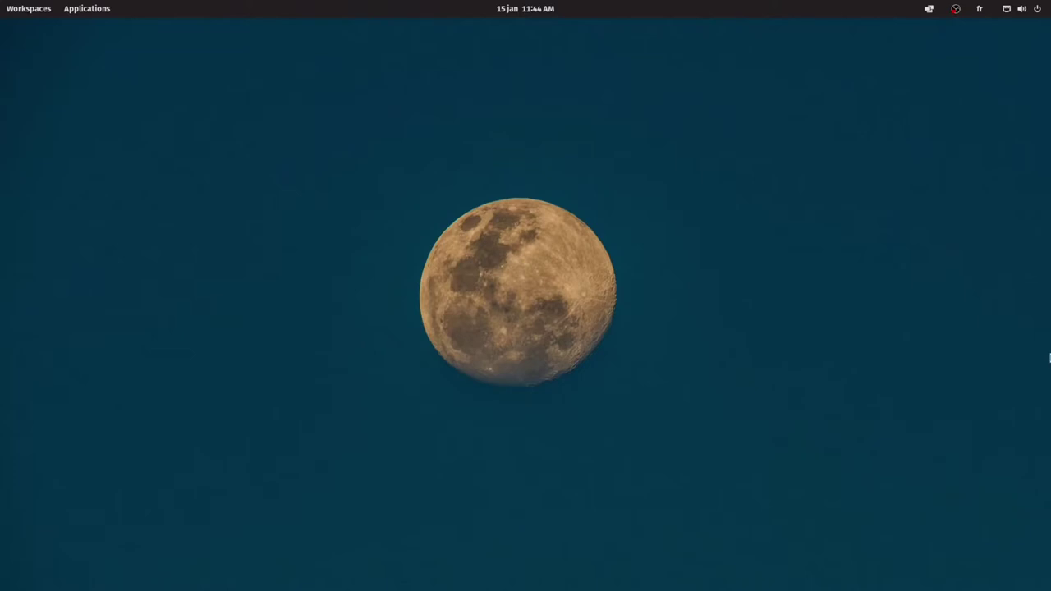
Launch Pop!_Shop from the launcher by typing 'pop', then maximize its window.
key("super")
type("pop")
key("Return")
double_click(200, 31)
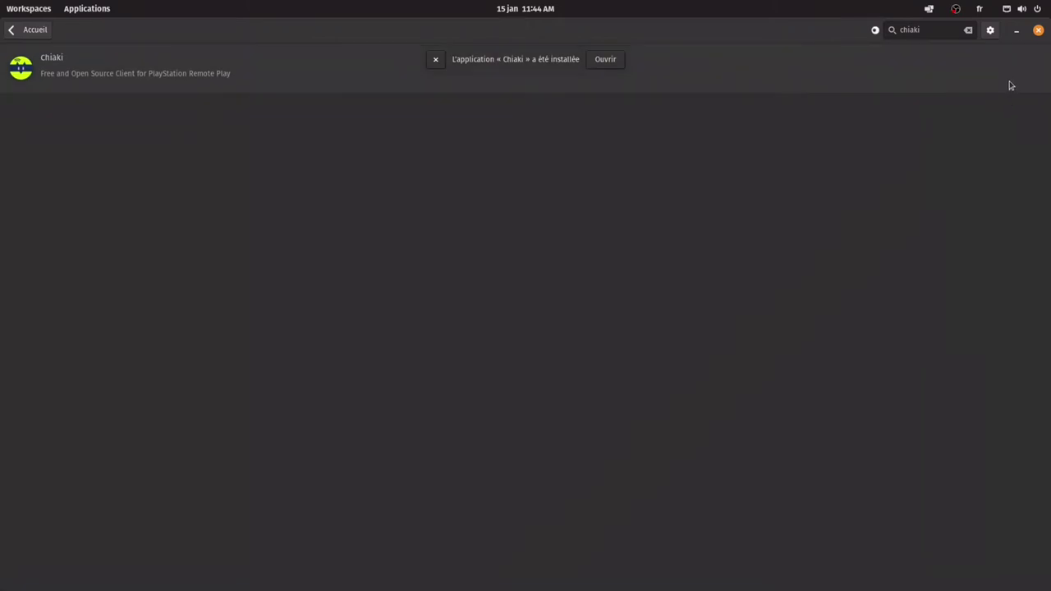
Open the raw view of scripts/psn-account-id.py from the Chiaki project page.
left_click(1017, 30)
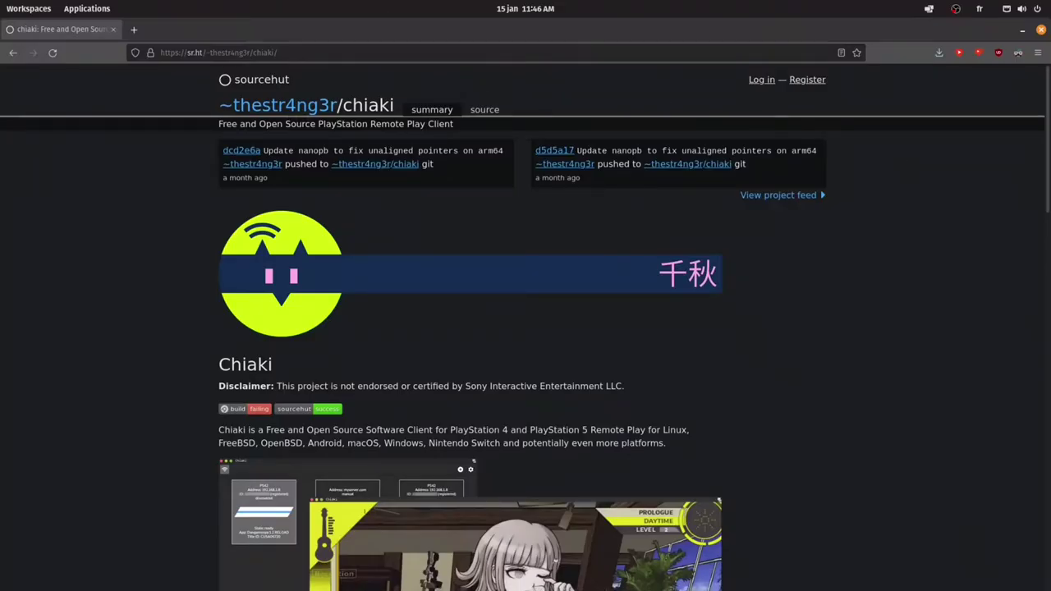
scroll(763, 288, "down", 10)
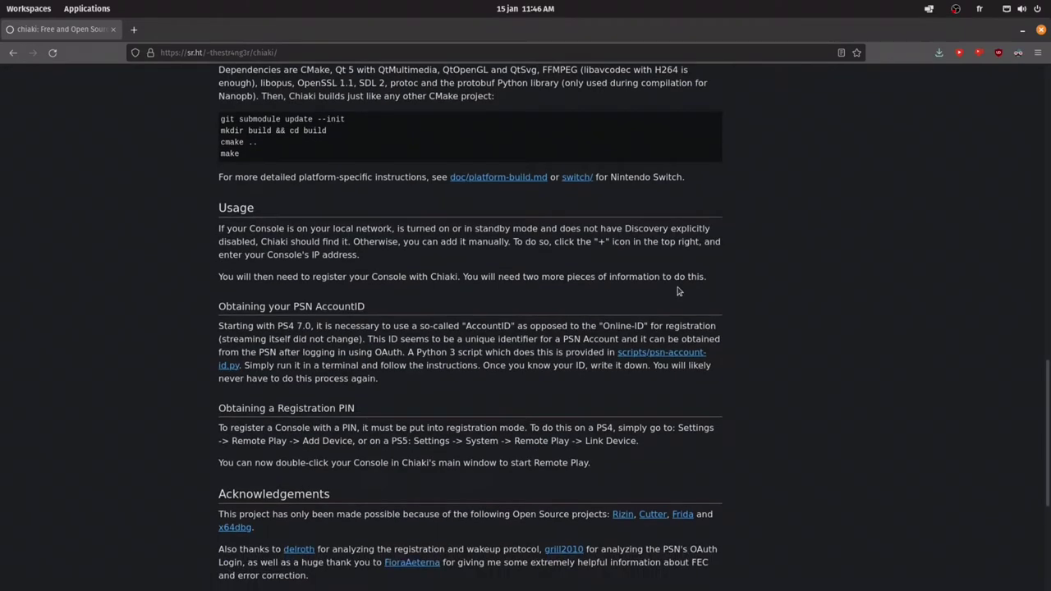
left_click(661, 327)
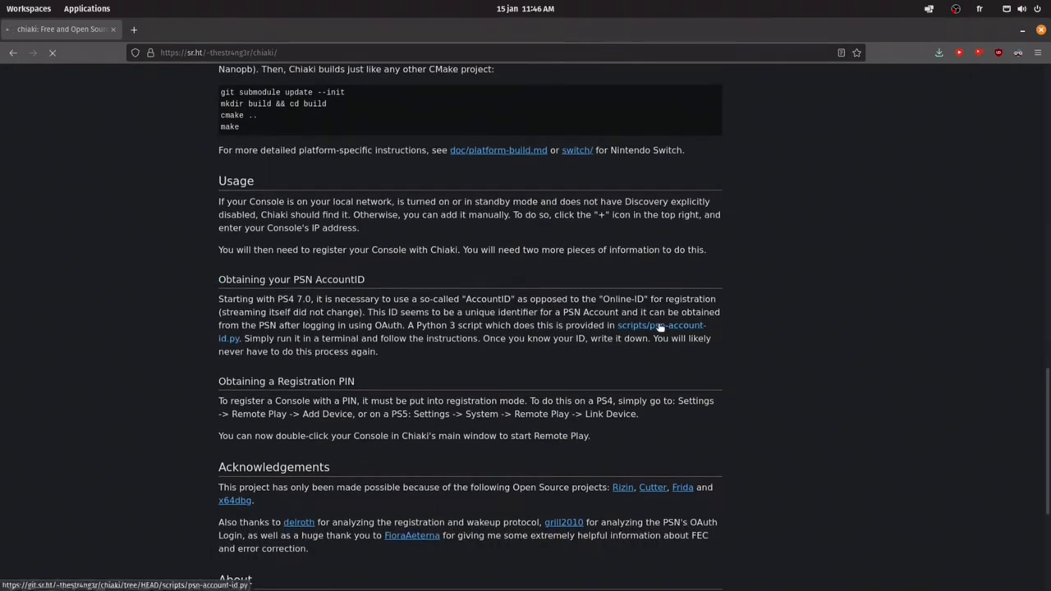
left_click(433, 124)
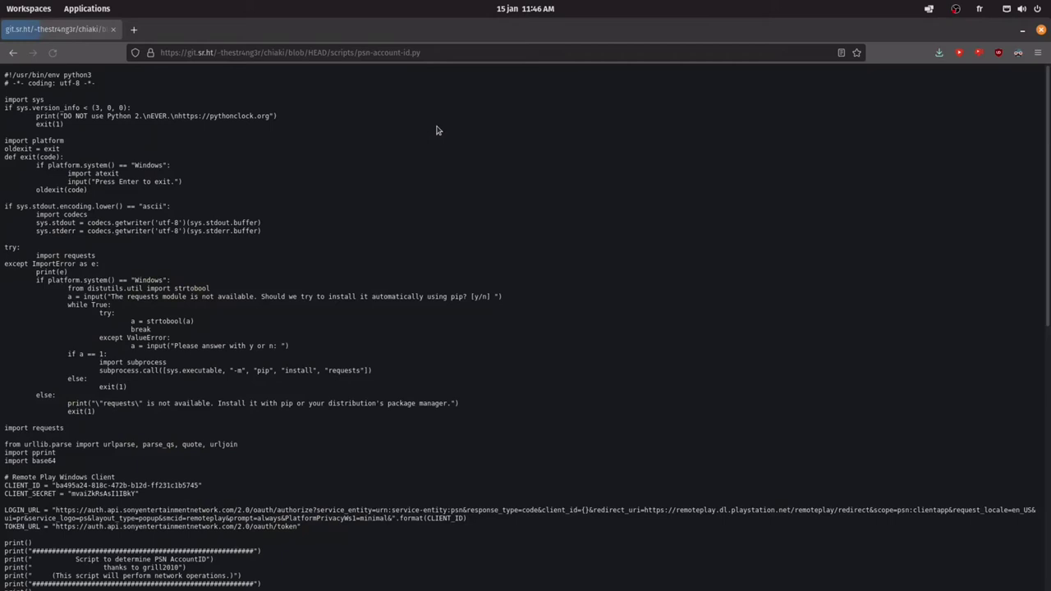
Save the raw psn-account-id.py page to the downloads folder and close Firefox.
left_click(1037, 52)
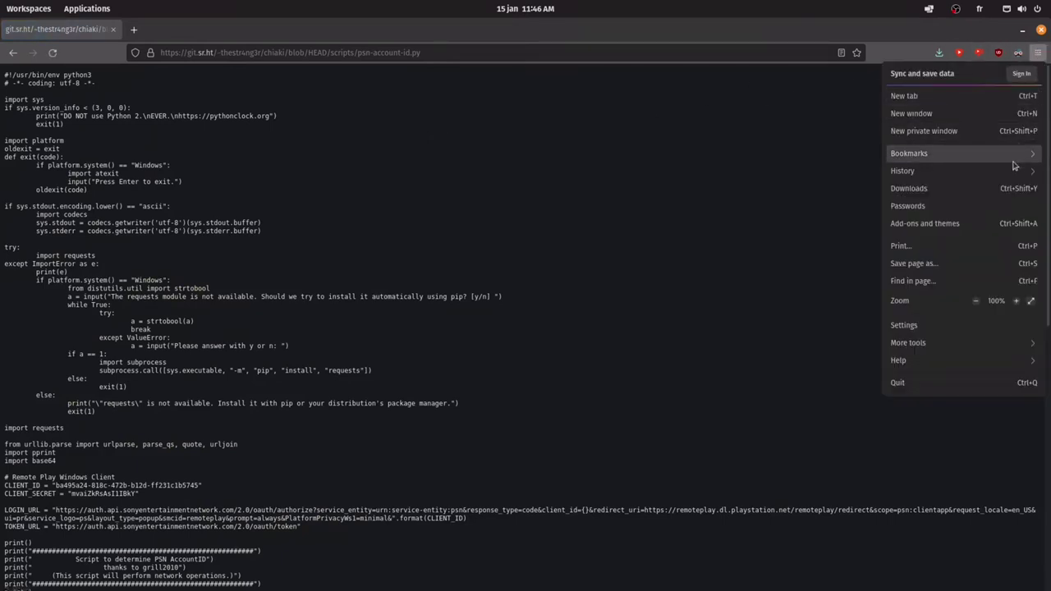
left_click(969, 264)
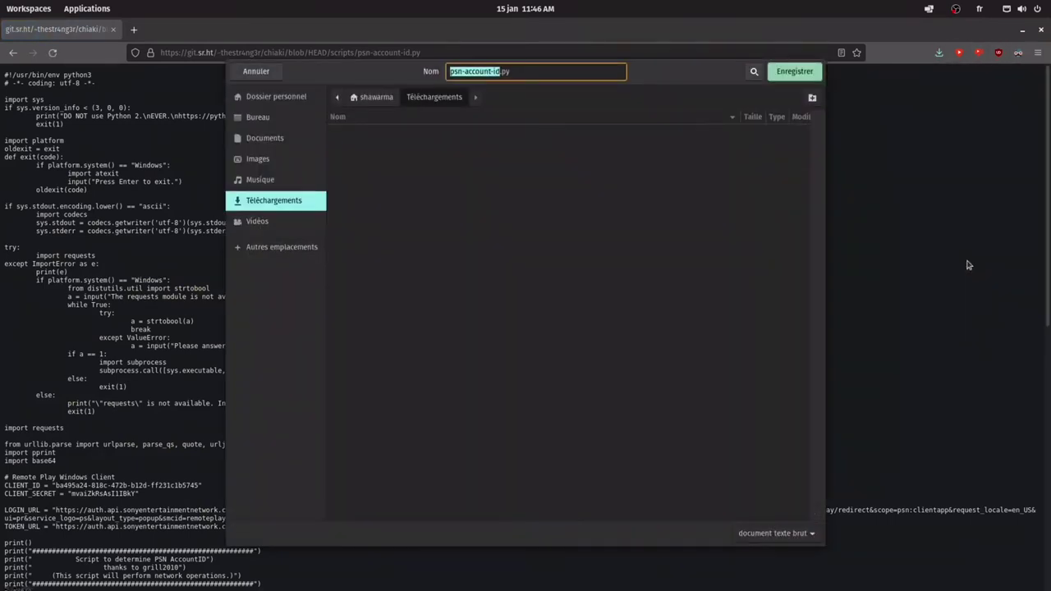
left_click(788, 77)
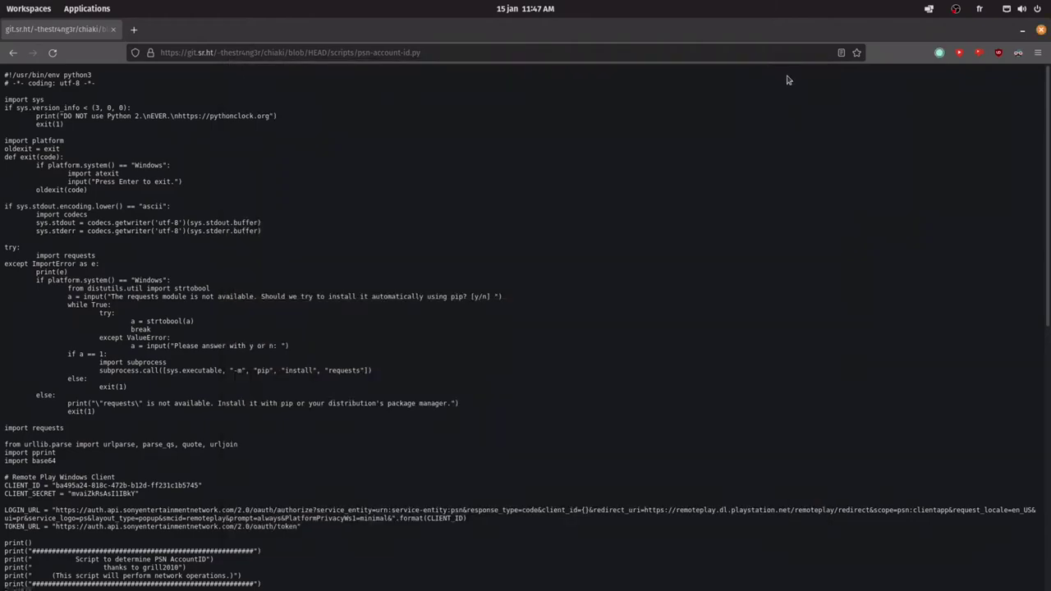
left_click(1040, 31)
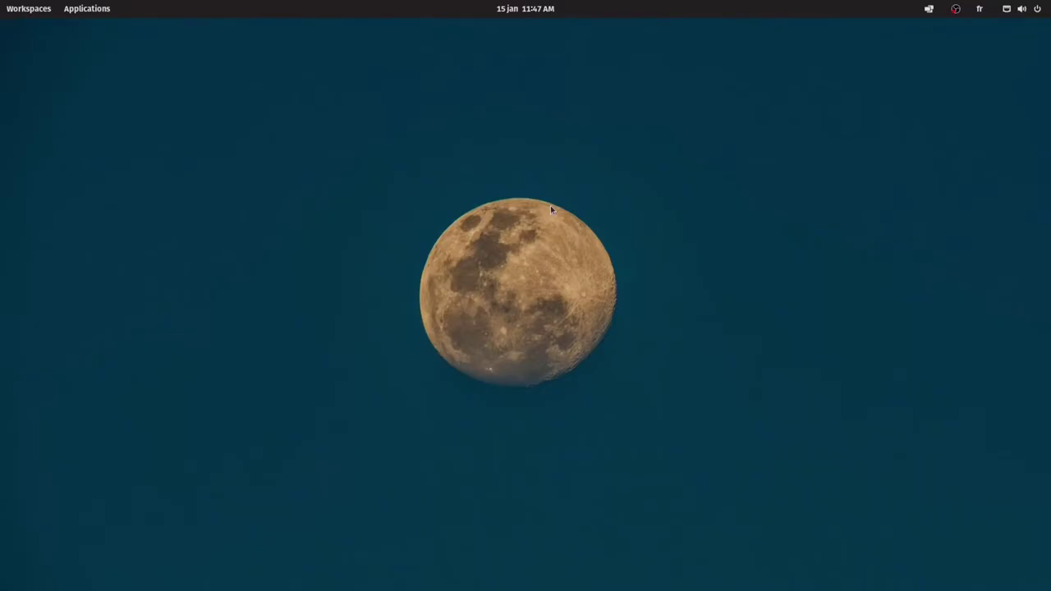
In a new terminal, cd into Téléchargements and run python3 psn-account-id.py.
key("ctrl+alt+t")
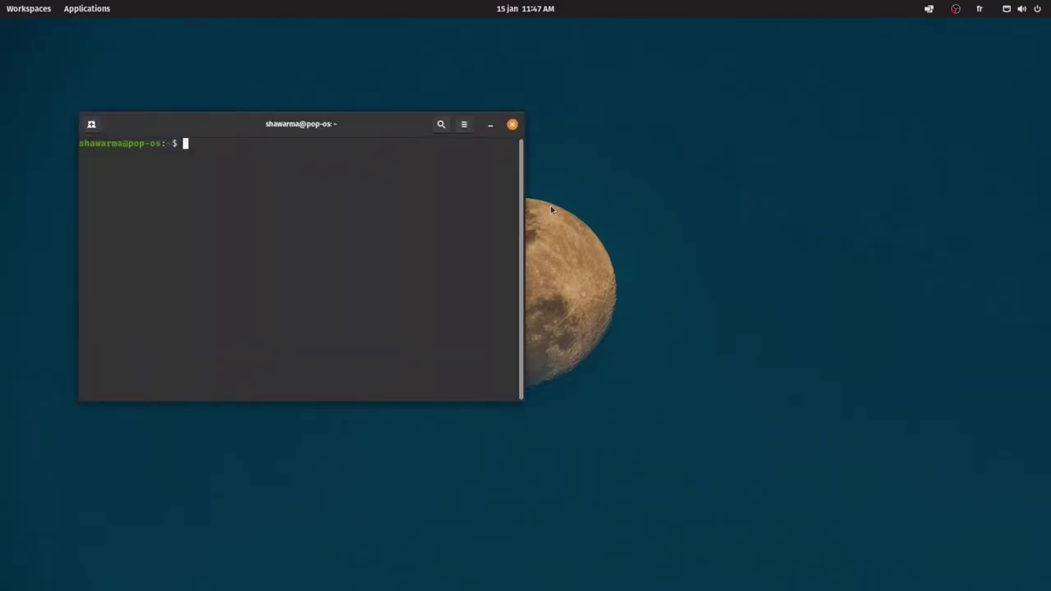
type("ls")
key("Return")
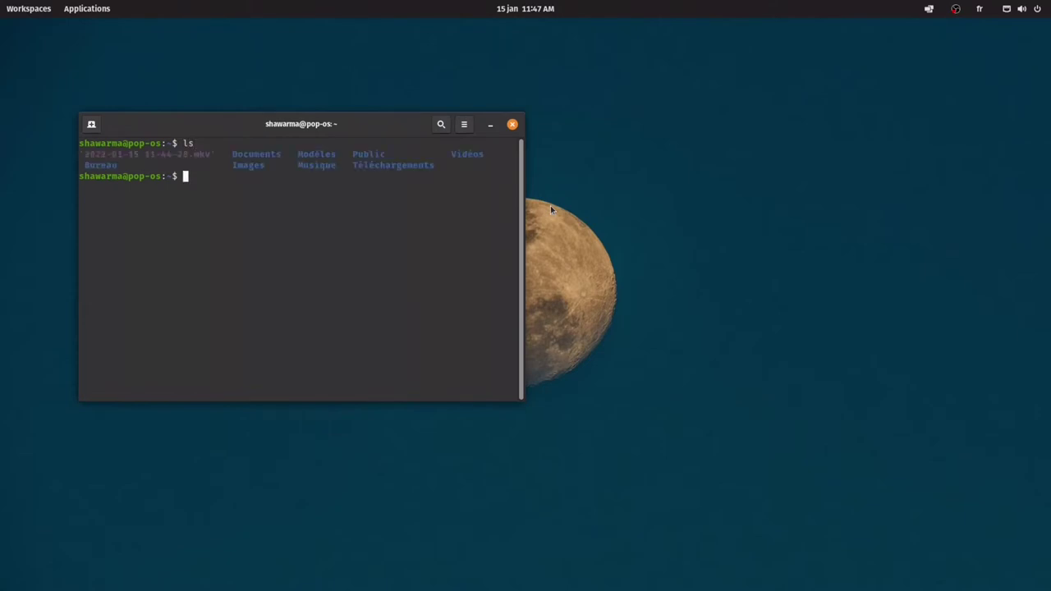
type("cd Téléchargement")
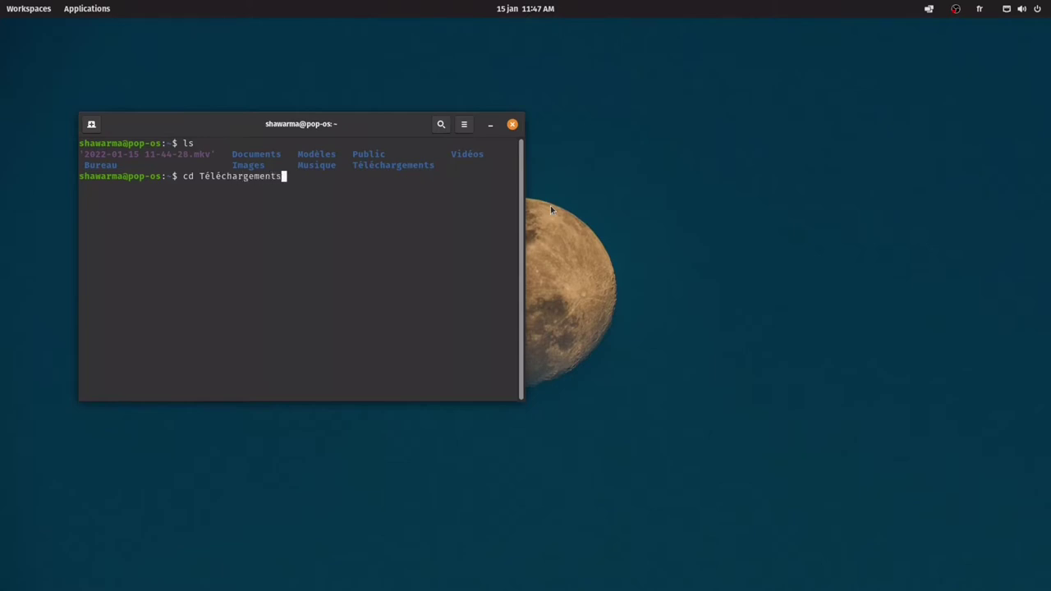
type("s")
key("Return")
type("ls")
key("Return")
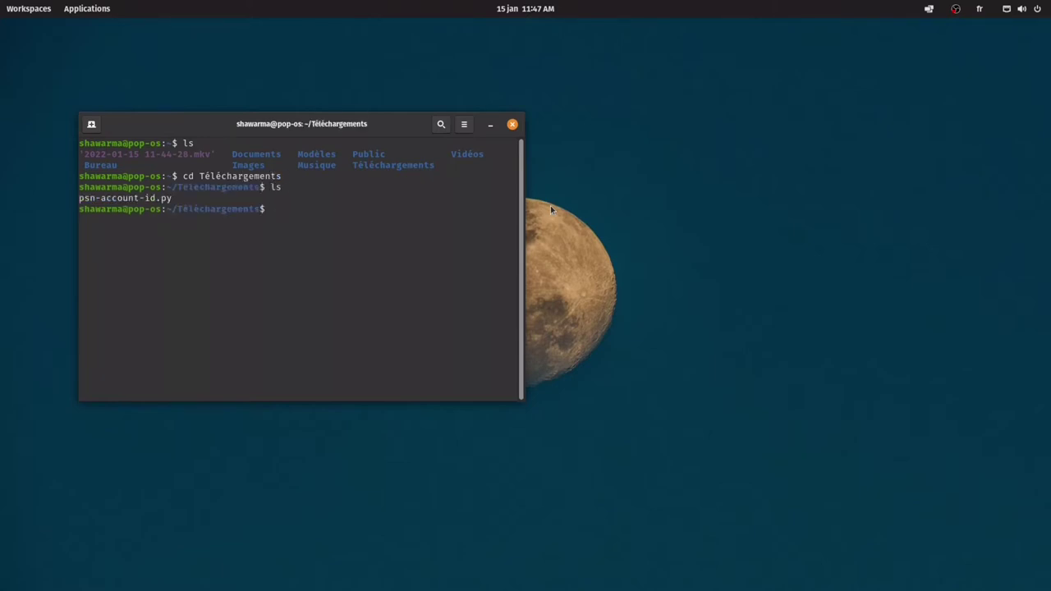
type("python3 psn-account-id.py")
key("Return")
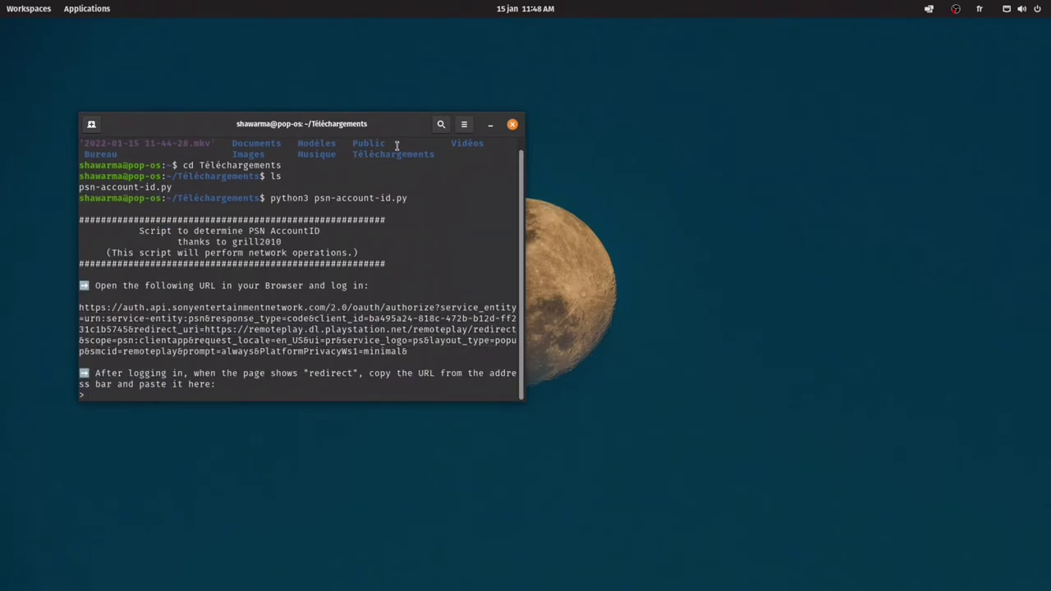
Tile the terminal right, open the printed Sony login URL in Firefox tiled left, and close the duplicate tab.
key("super+Right")
right_click(867, 241)
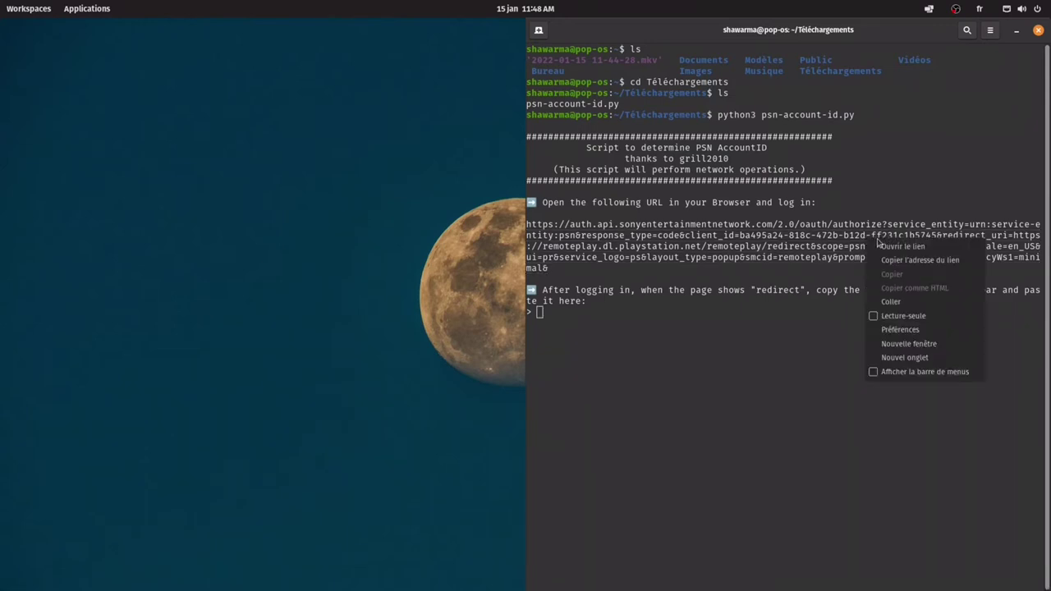
left_click(886, 250)
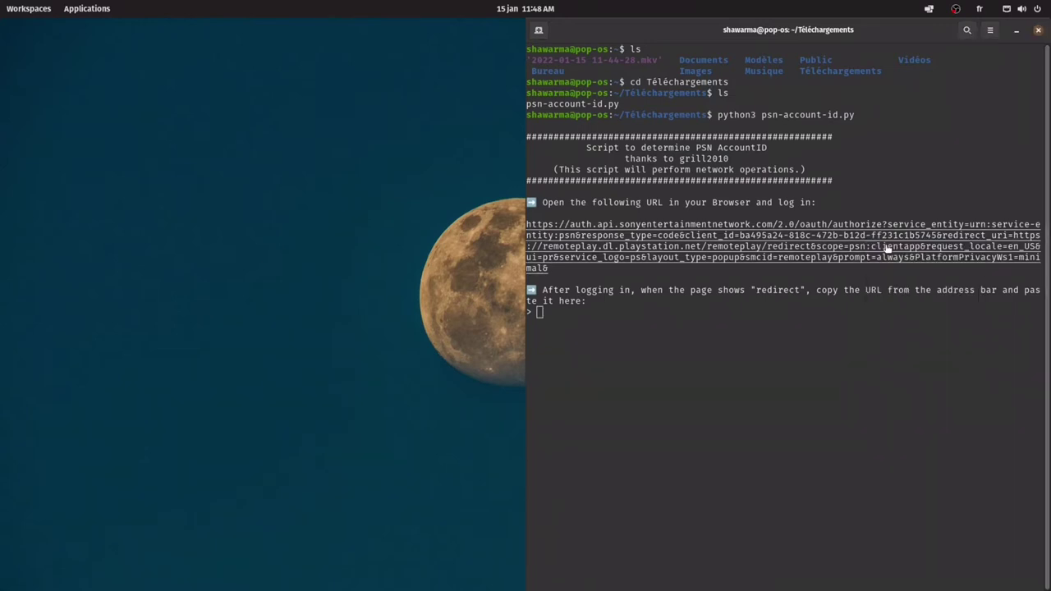
right_click(584, 236)
left_click(609, 238)
key("super+Left")
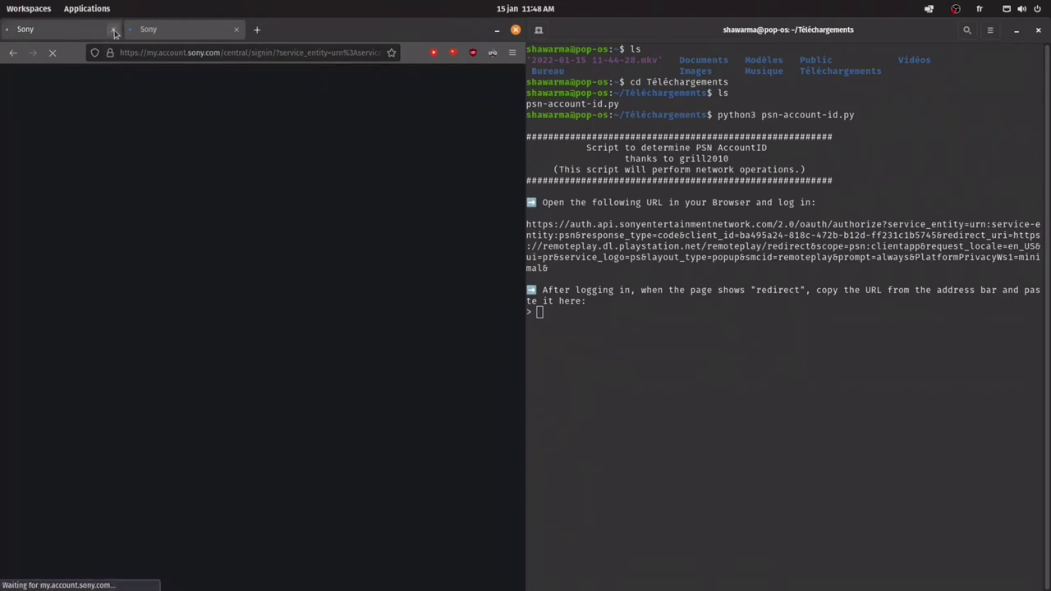
left_click(114, 30)
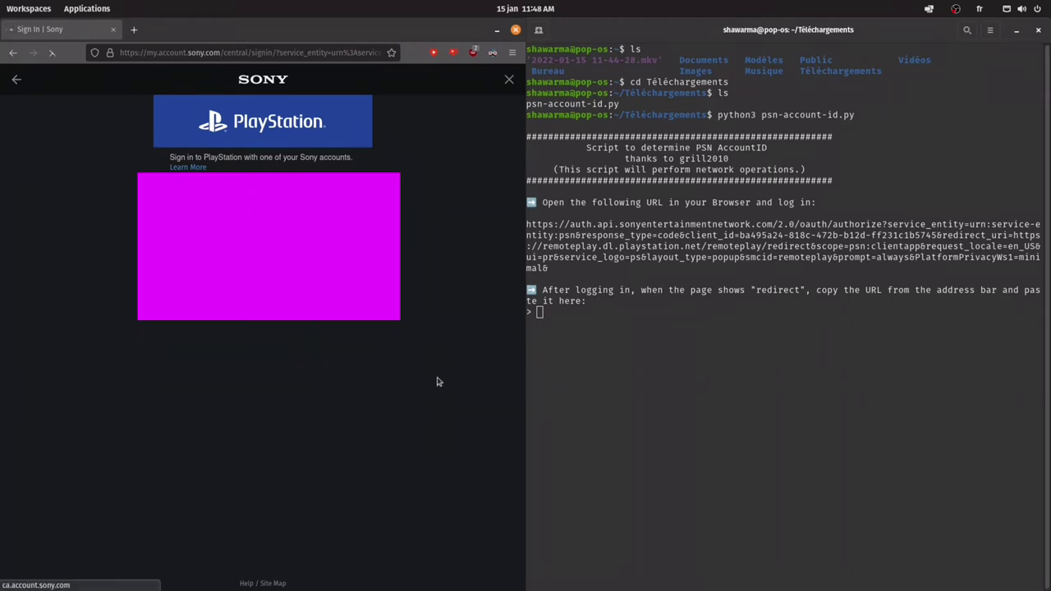
Copy the redirect URL from Firefox and submit it at the script's prompt.
right_click(295, 56)
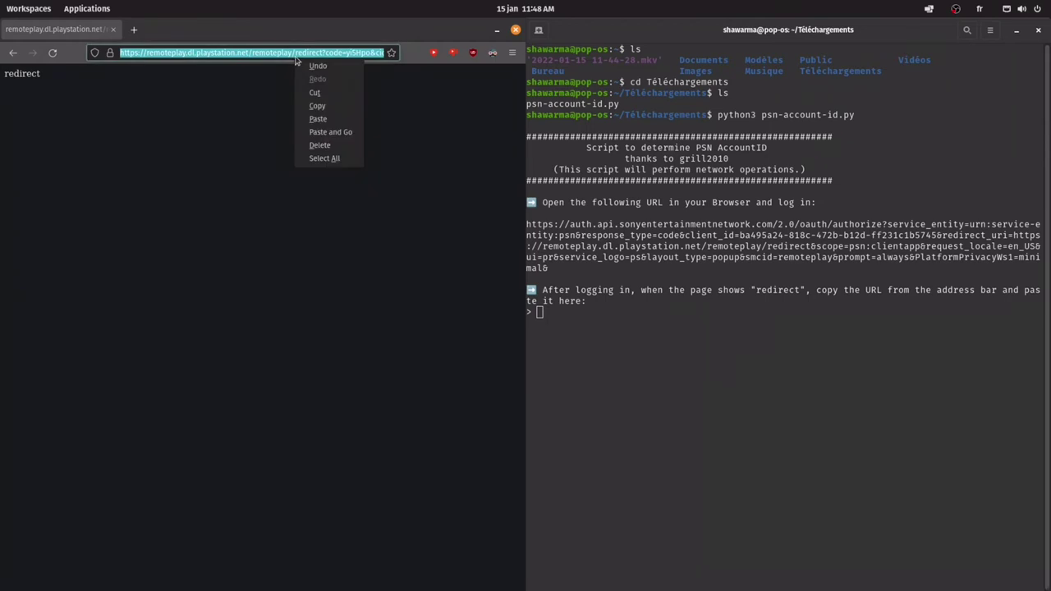
left_click(317, 107)
left_click(617, 310)
right_click(617, 312)
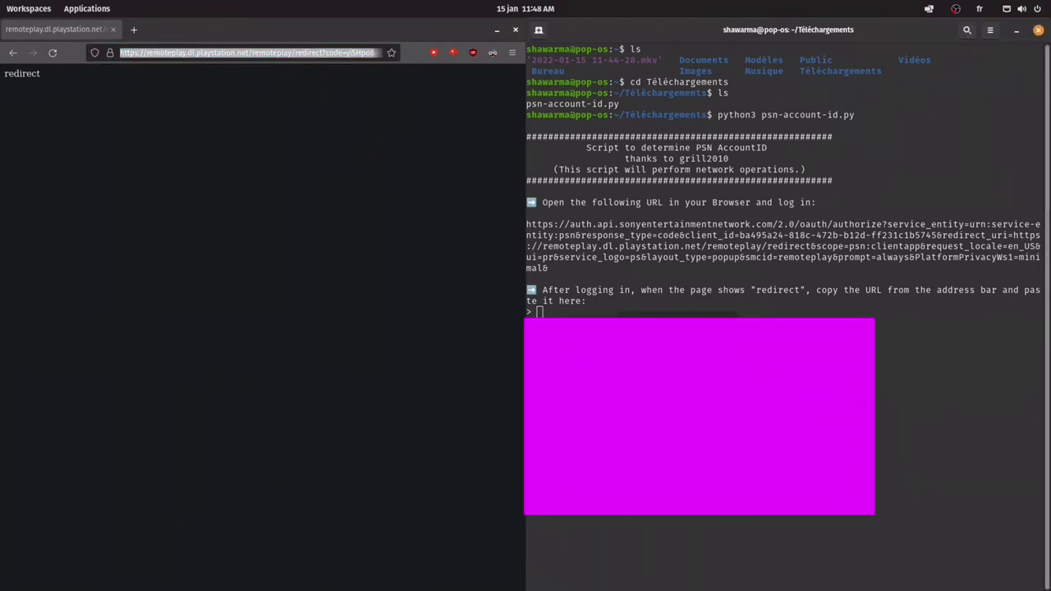
key("ctrl+shift+v")
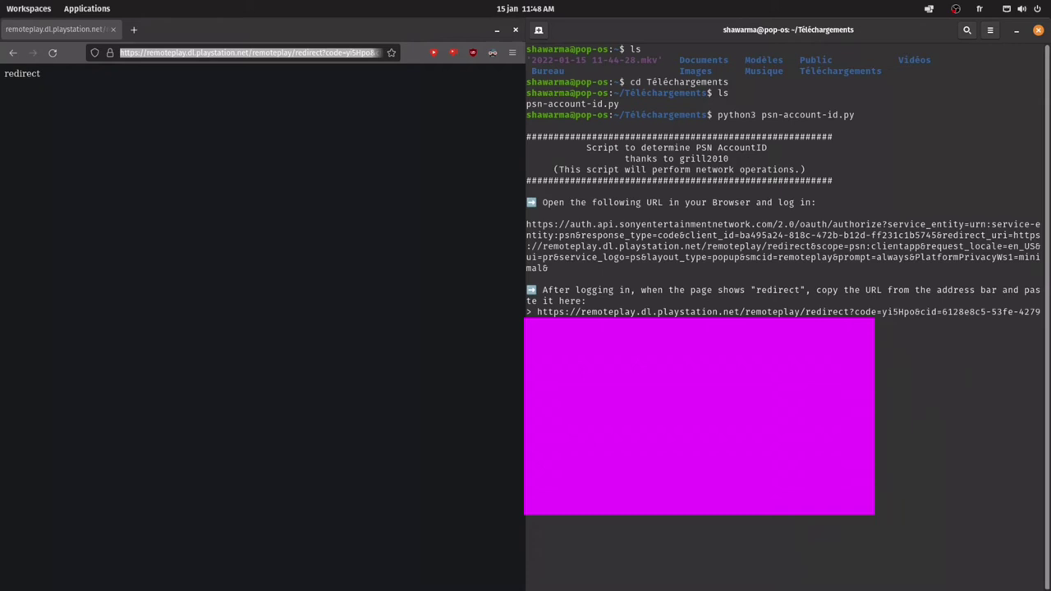
key("Return")
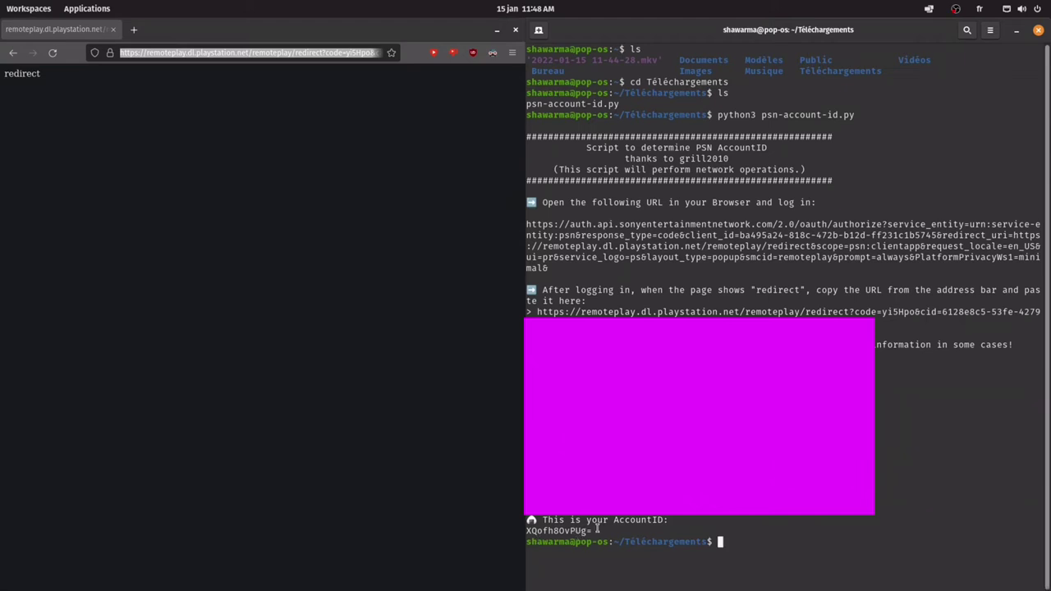
Select the printed AccountID line in the terminal and close the browser window.
left_click_drag(593, 531, 521, 530)
left_click(630, 530)
left_click(515, 29)
Start Chiaki and snap its window to the left half of the screen.
key("super")
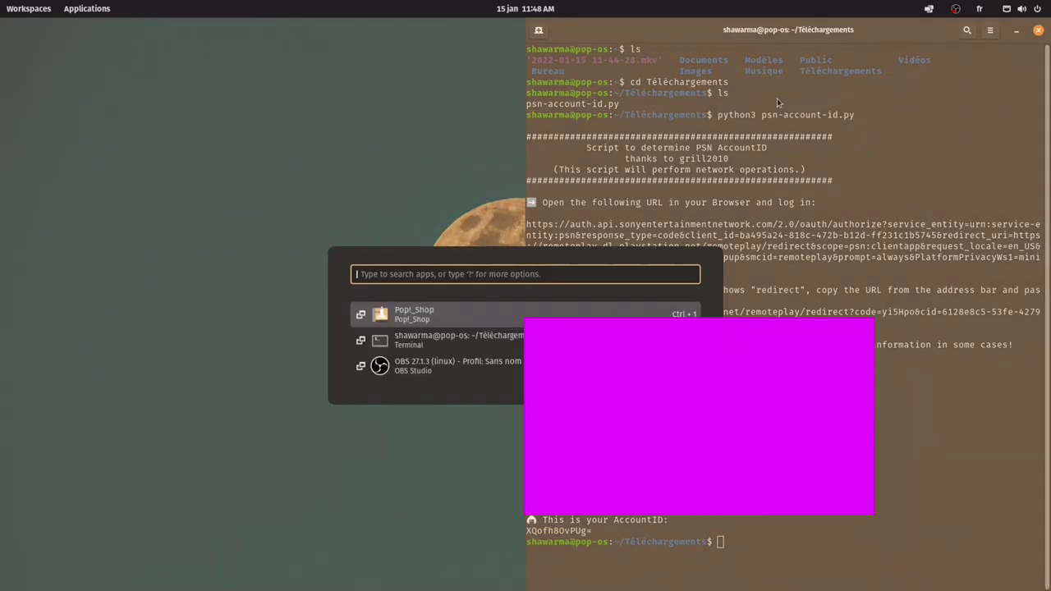
type("libr")
key("Escape")
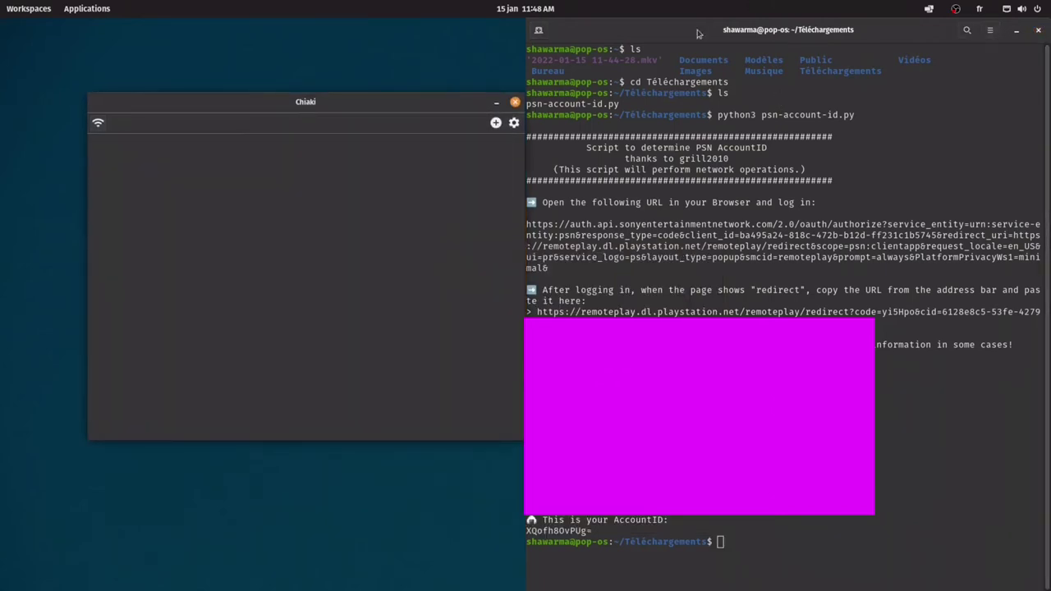
left_click_drag(366, 102, 9, 213)
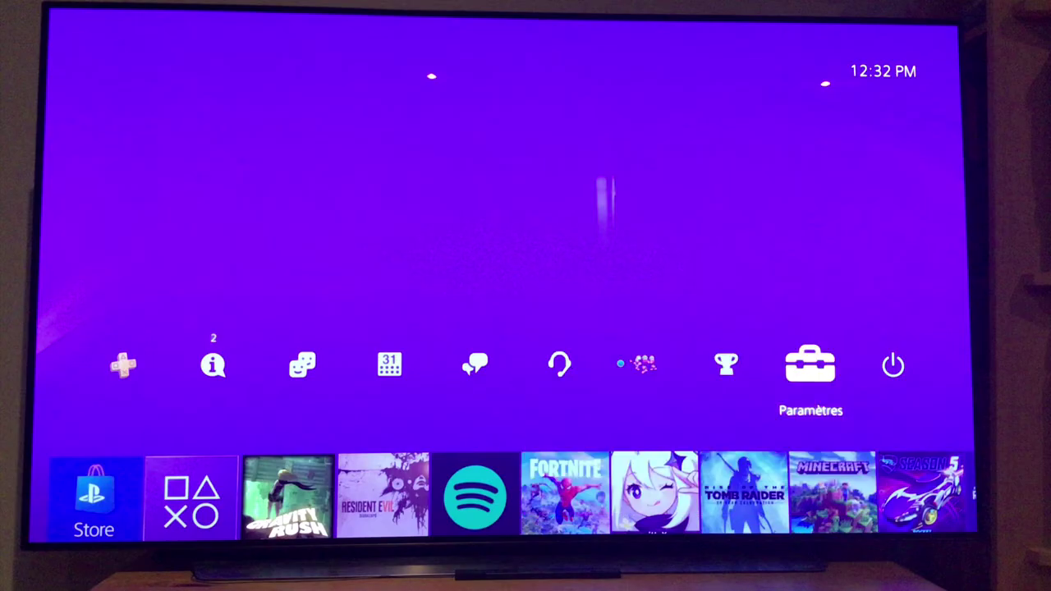
Go to Settings > Remote Play Connection Settings > Add Device to show the pairing code.
key("Return")
key("Down")
key("Down")
key("Down")
key("Down")
key("Down")
key("Down")
key("Down")
key("Down")
key("Down")
key("Down")
key("Down")
key("Down")
key("Down")
key("Down")
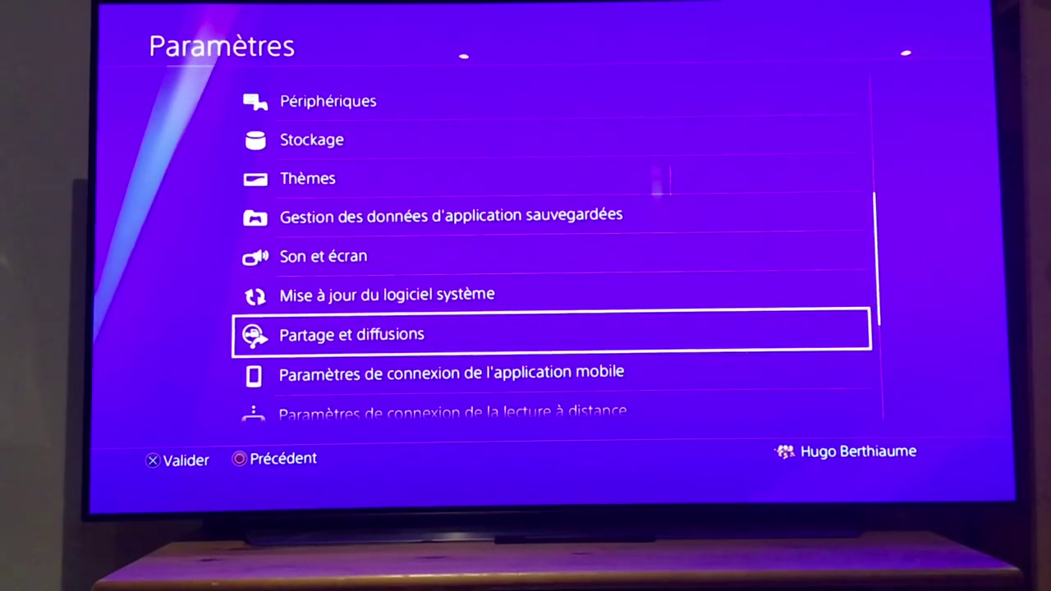
key("Down")
key("Down")
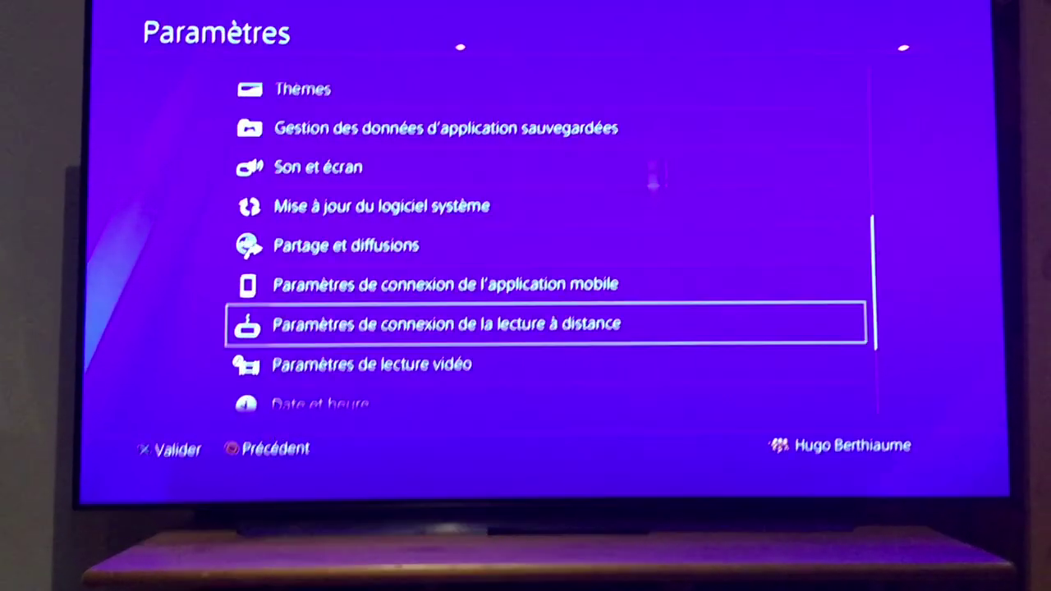
key("Return")
key("Down")
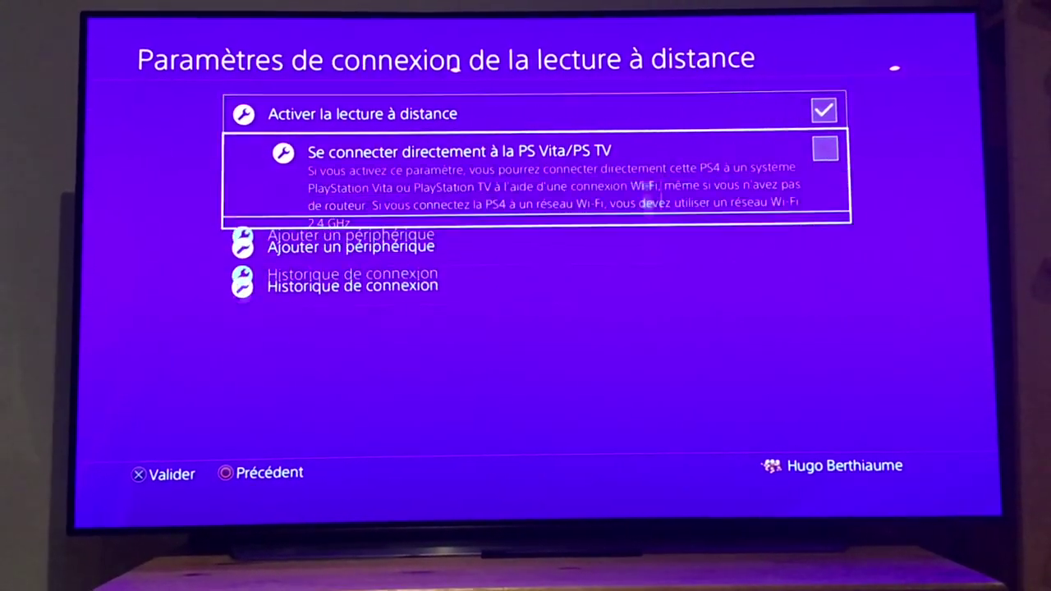
key("Down")
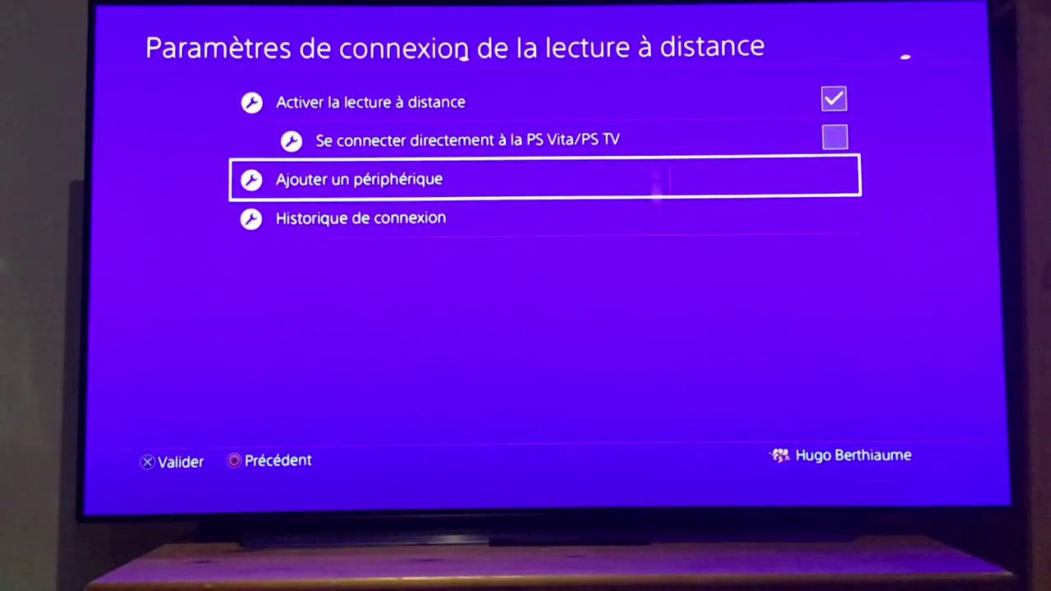
key("Return")
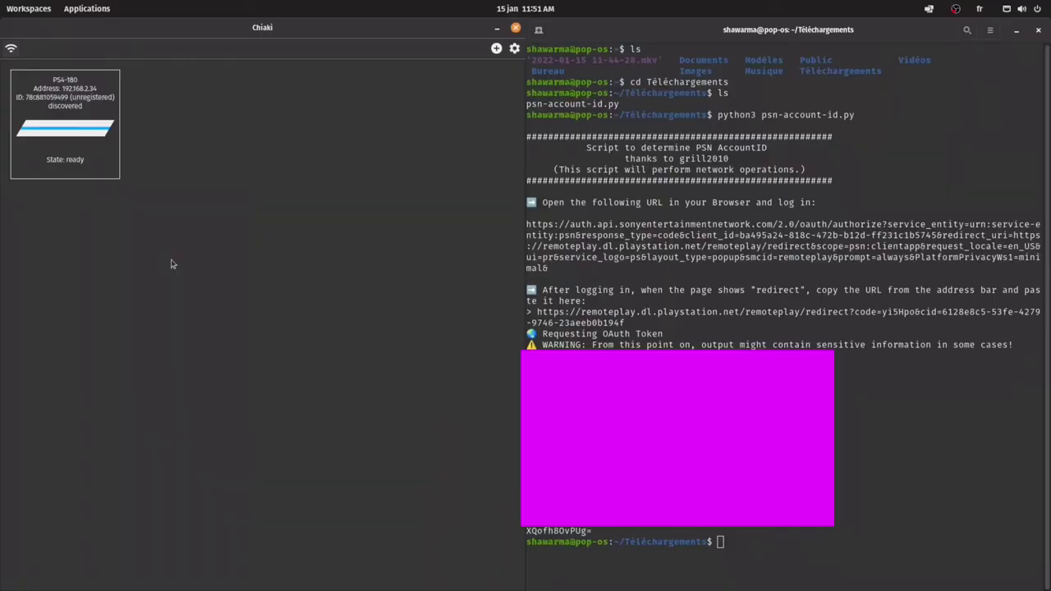
Register the discovered PS4 with the terminal's AccountID and the pairing PIN, then confirm.
double_click(75, 150)
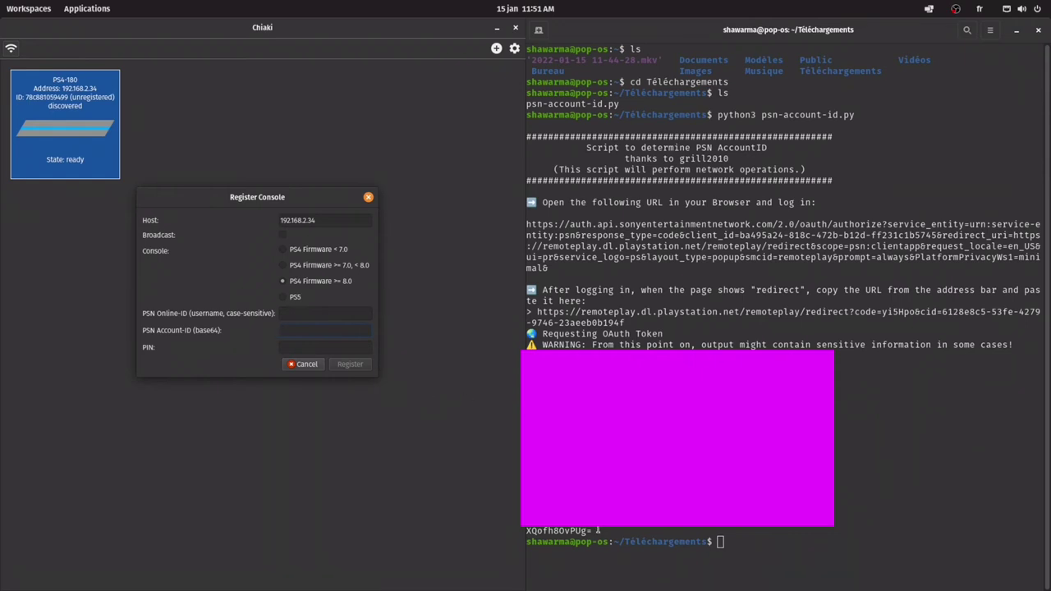
left_click_drag(599, 530, 525, 530)
key("super+c")
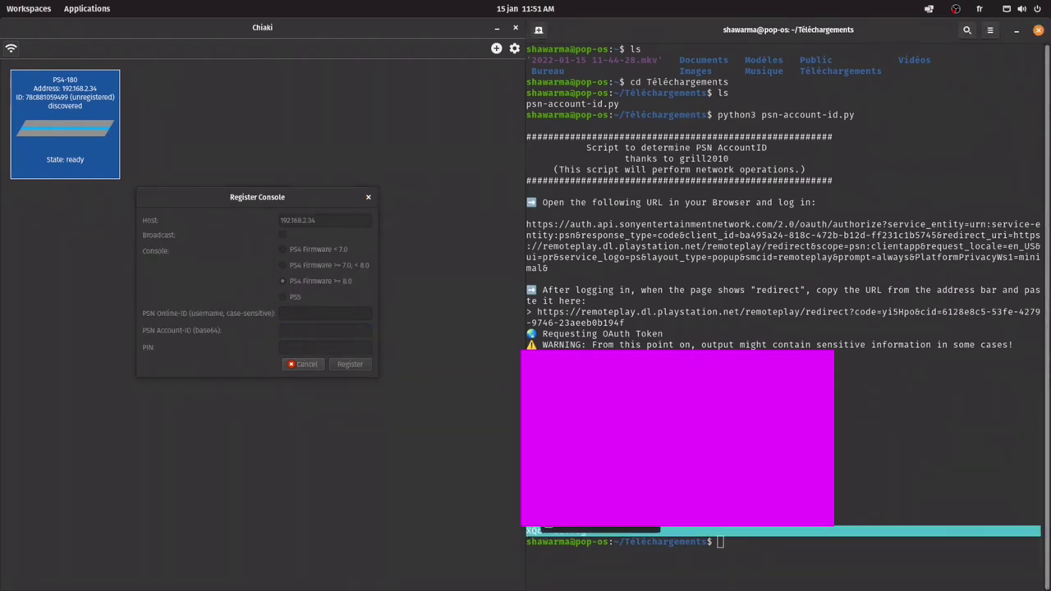
right_click(330, 329)
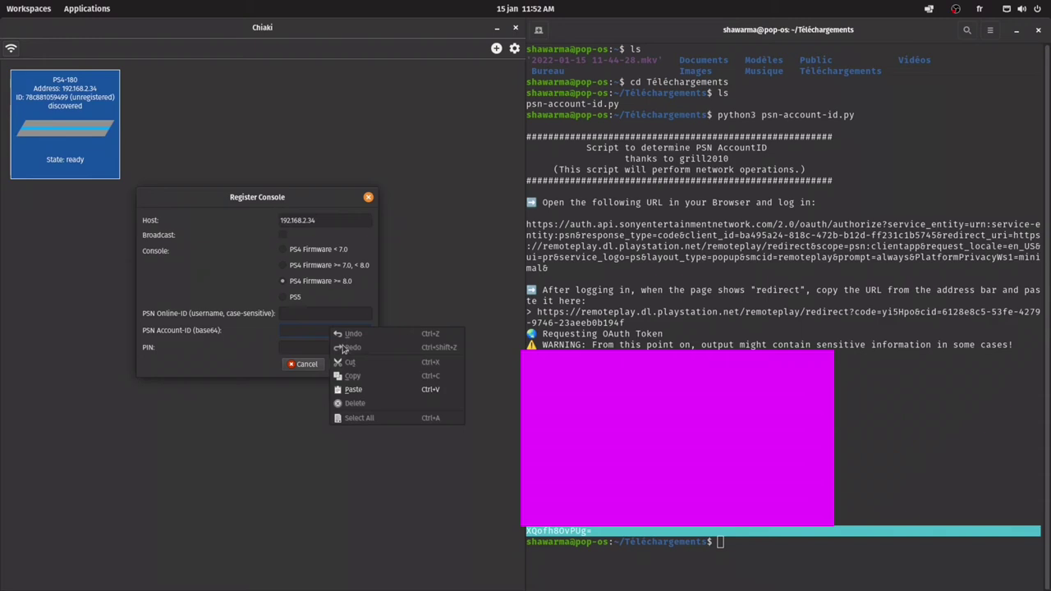
left_click(353, 390)
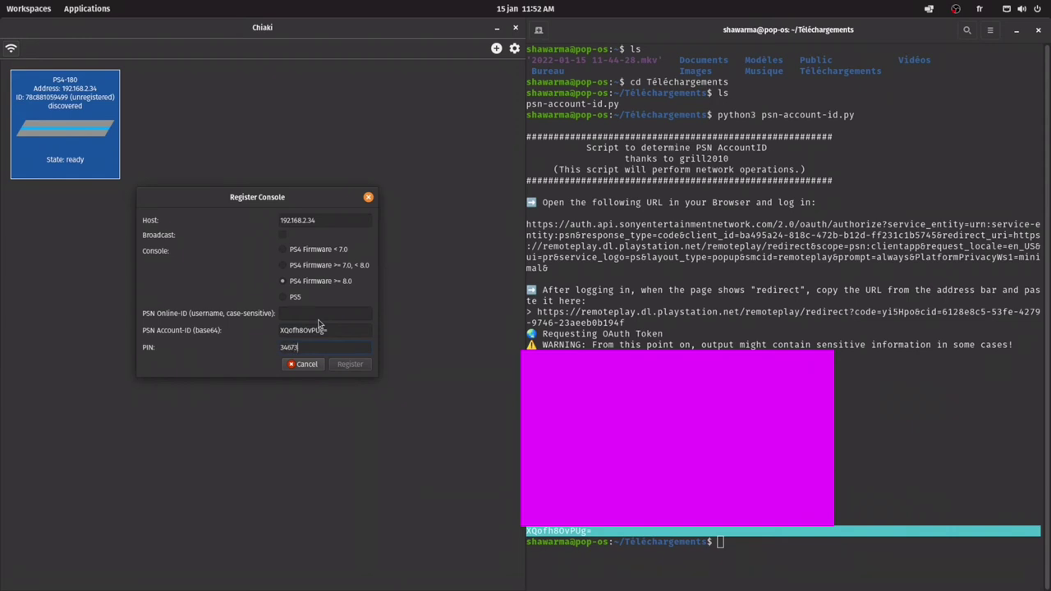
type("764")
key("Return")
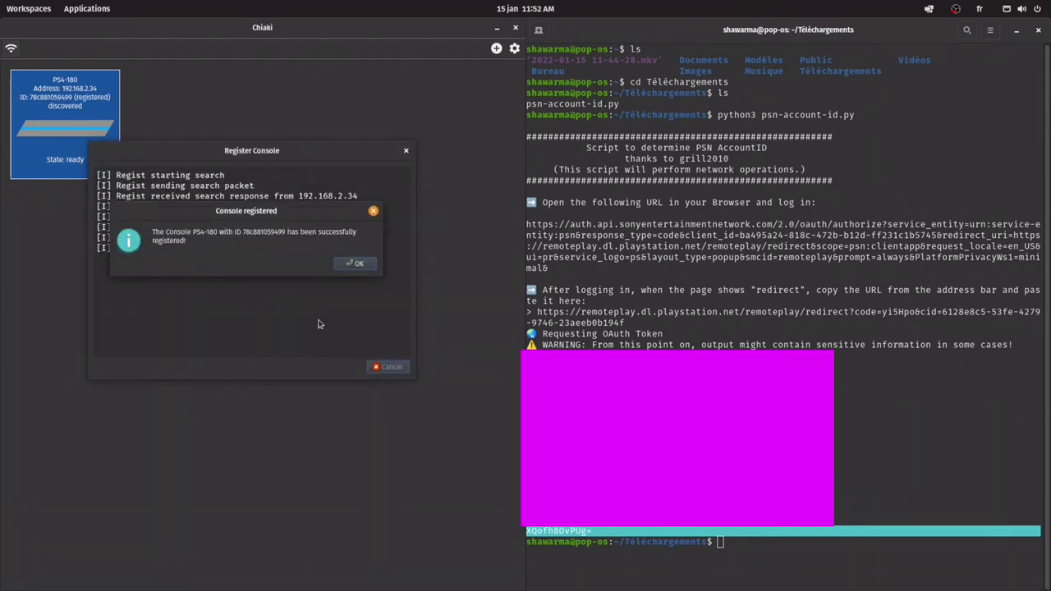
left_click(354, 264)
Stream the registered PS4 fullscreen, exit settings, and focus the Gravity Rush tile.
double_click(70, 163)
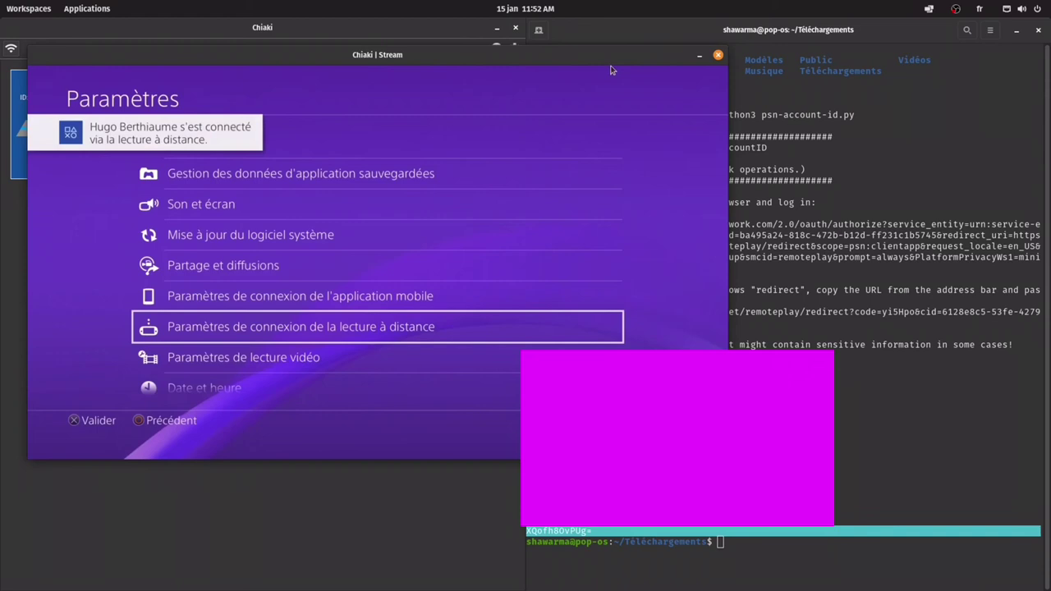
key("F11")
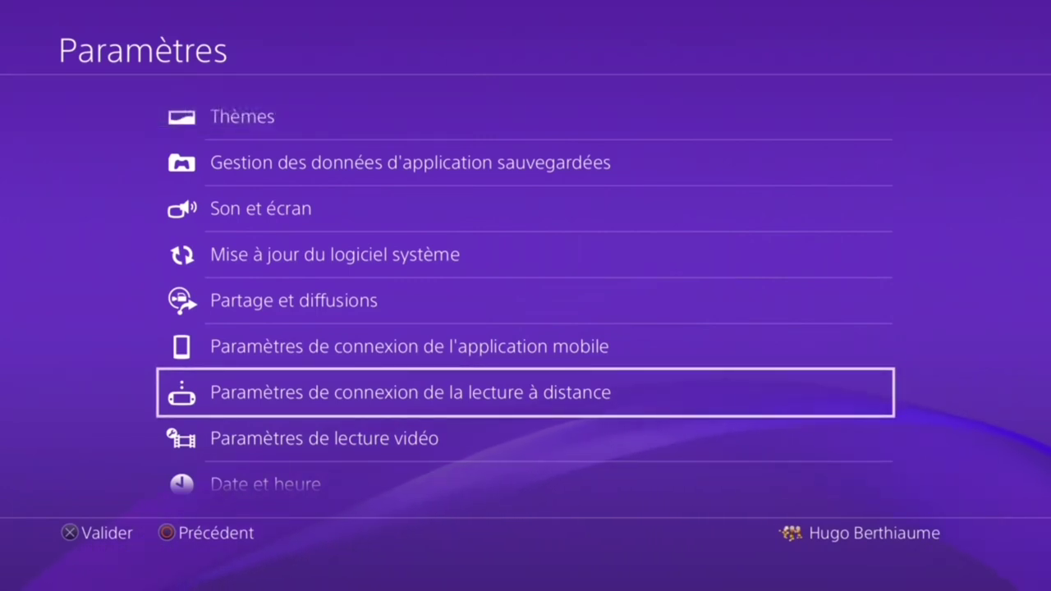
key("Down")
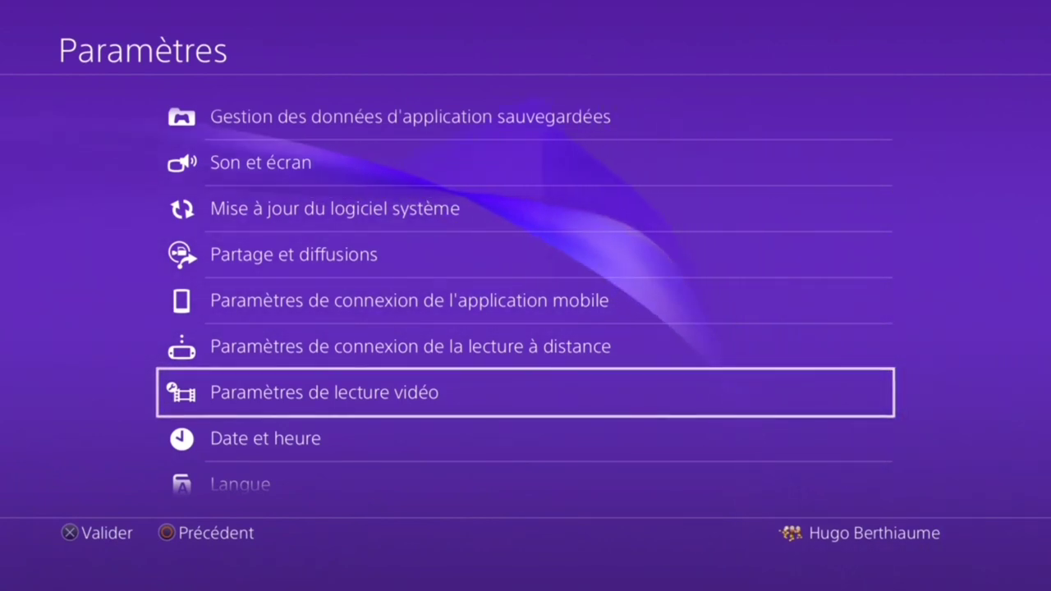
key("Down")
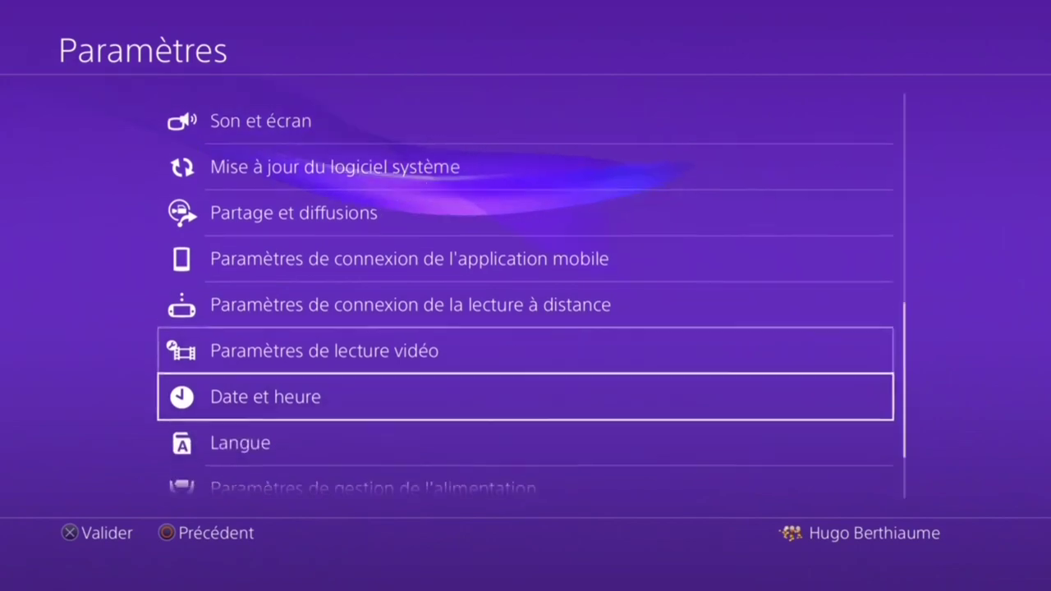
key("Escape")
key("Down")
key("Right")
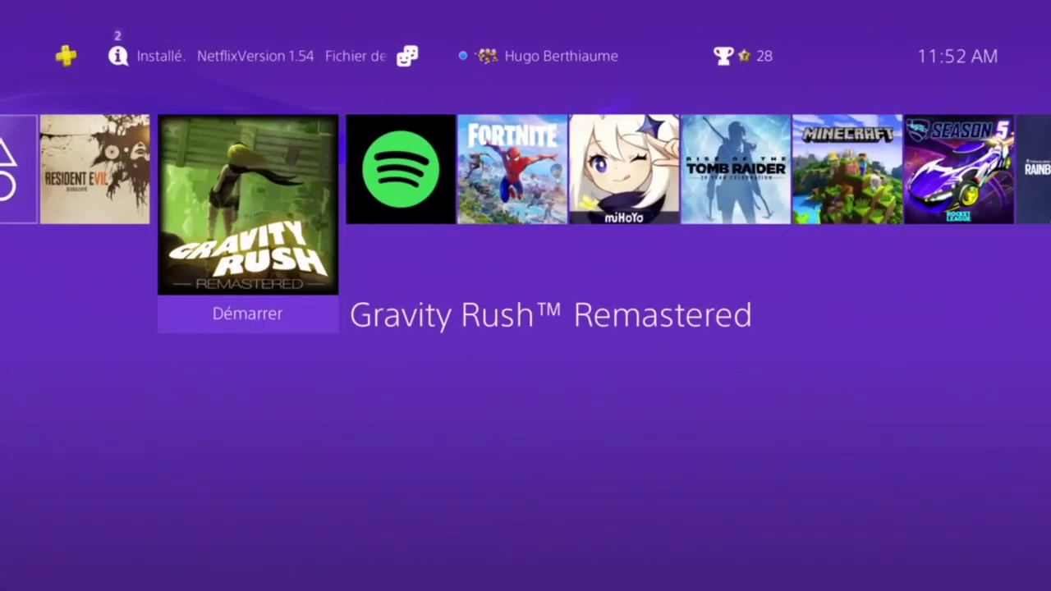